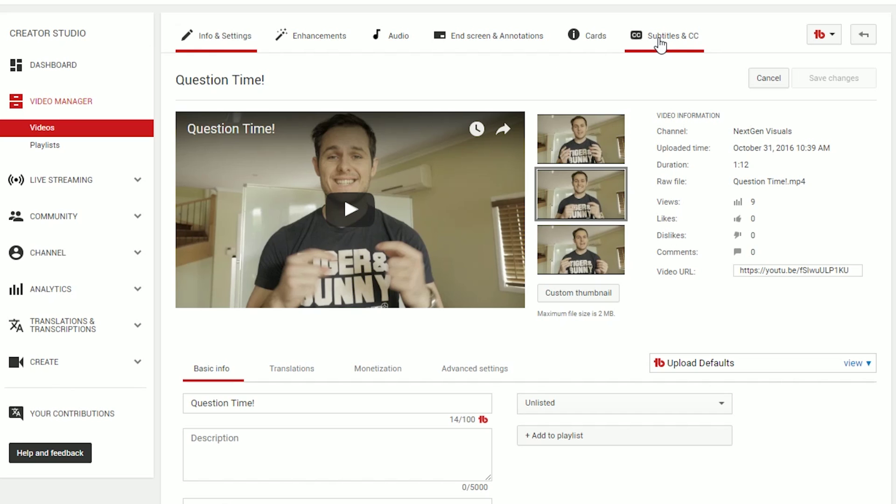
Open the subtitle management of the Question Time! video and play its opening seconds with captions turned on.
click(676, 24)
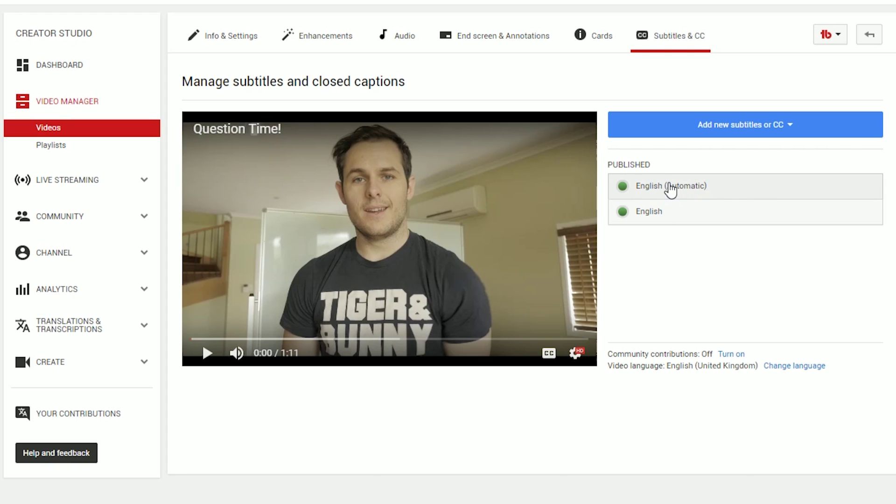
click(546, 357)
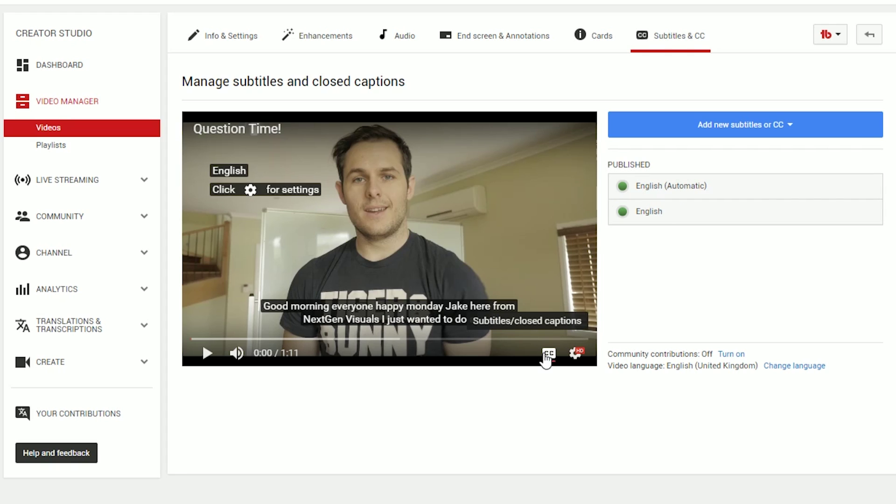
click(204, 357)
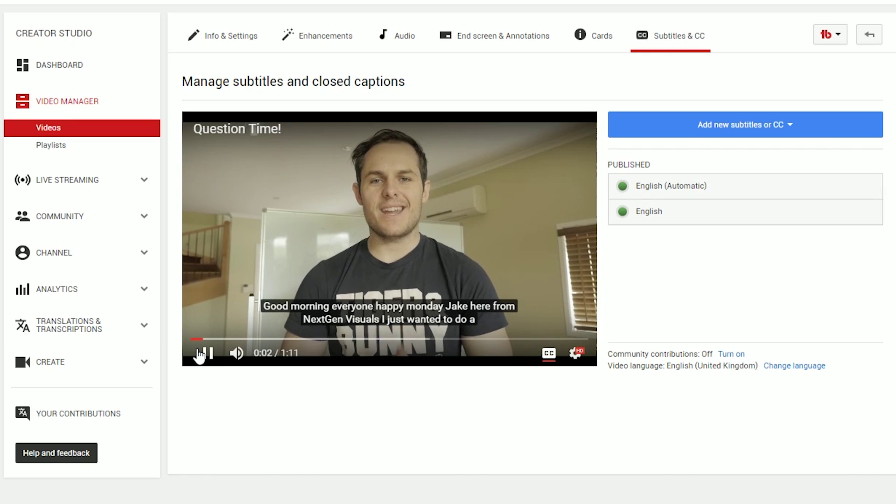
click(204, 354)
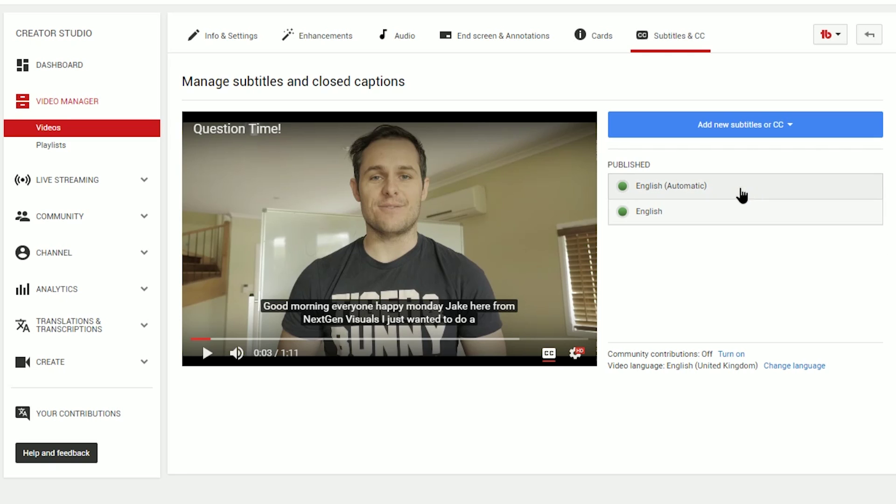
Open the published English (Automatic) subtitles and play the opening seconds at lower volume to compare captions with speech.
click(735, 187)
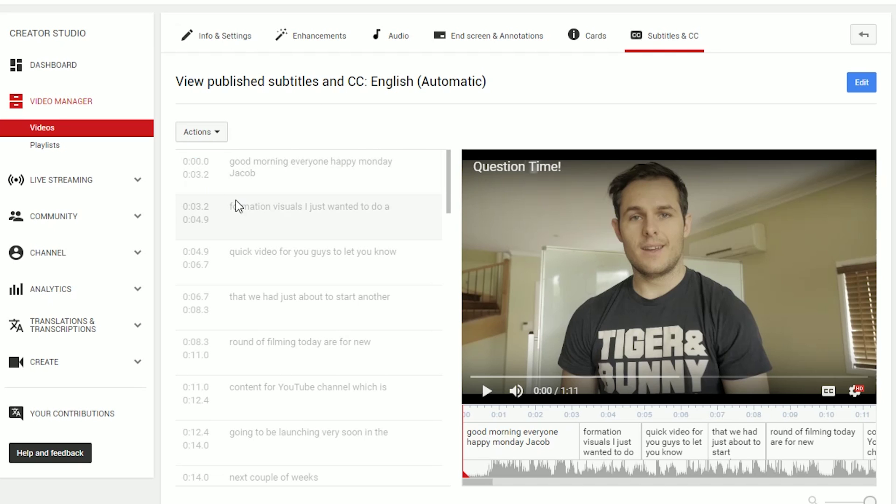
click(487, 390)
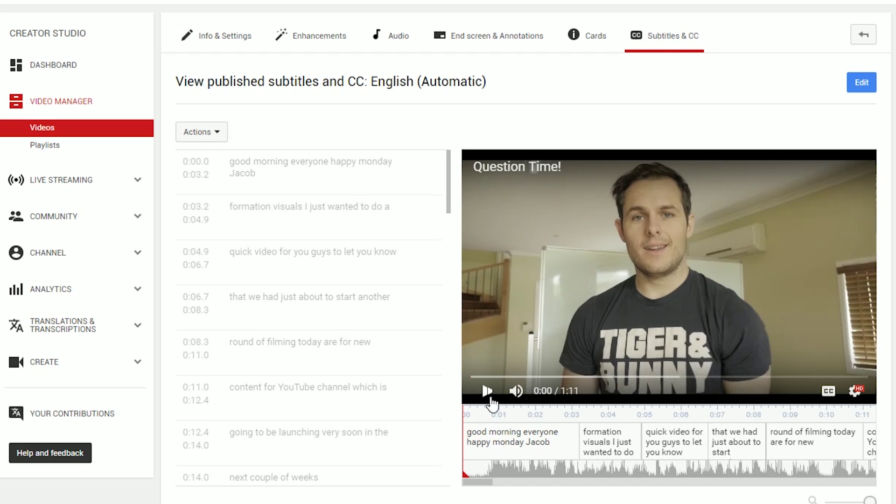
drag(566, 391, 540, 395)
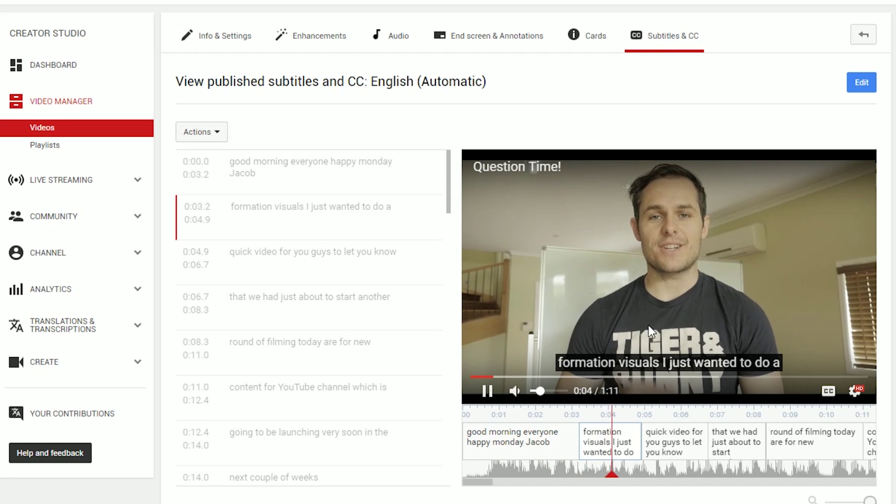
click(488, 391)
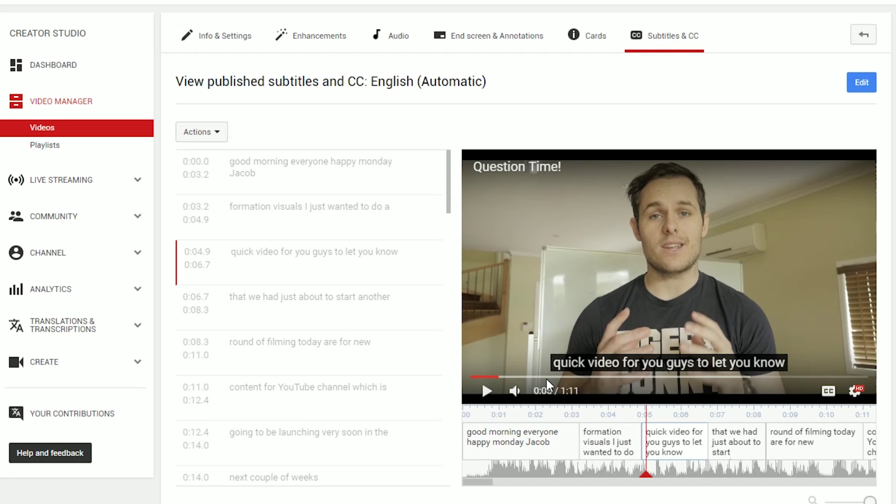
click(494, 377)
click(489, 377)
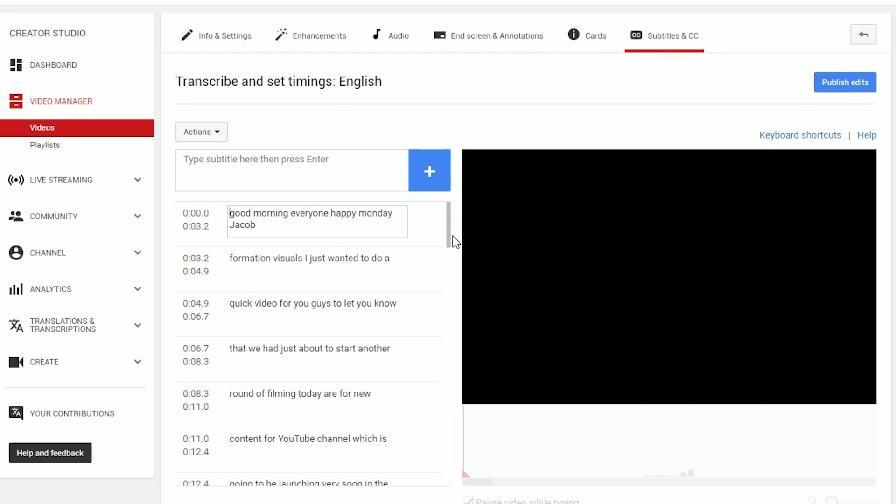
Replay the opening and replace the misheard name in the first caption with the speaker's first name followed by "here".
click(495, 393)
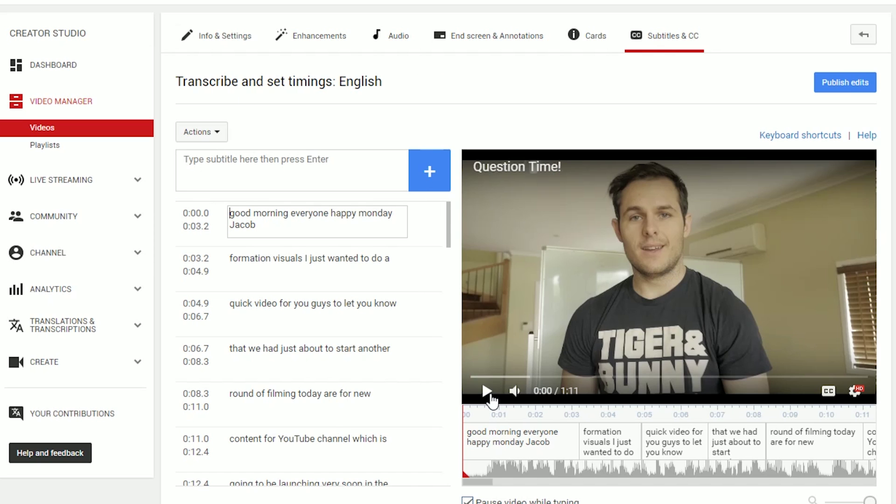
drag(278, 226, 239, 227)
click(487, 391)
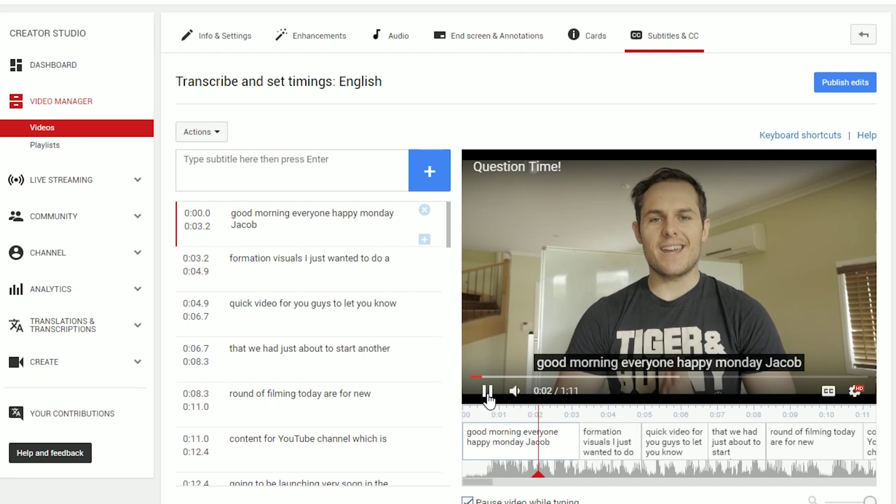
click(488, 392)
double_click(289, 229)
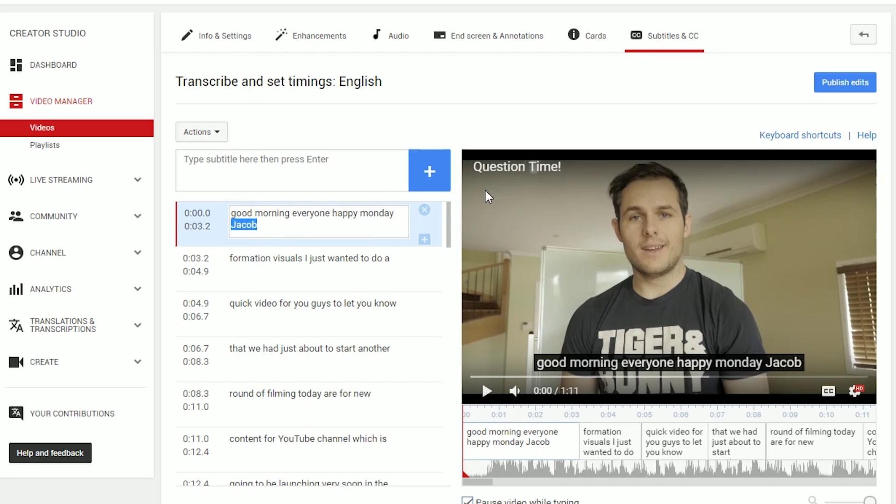
text(Jake here)
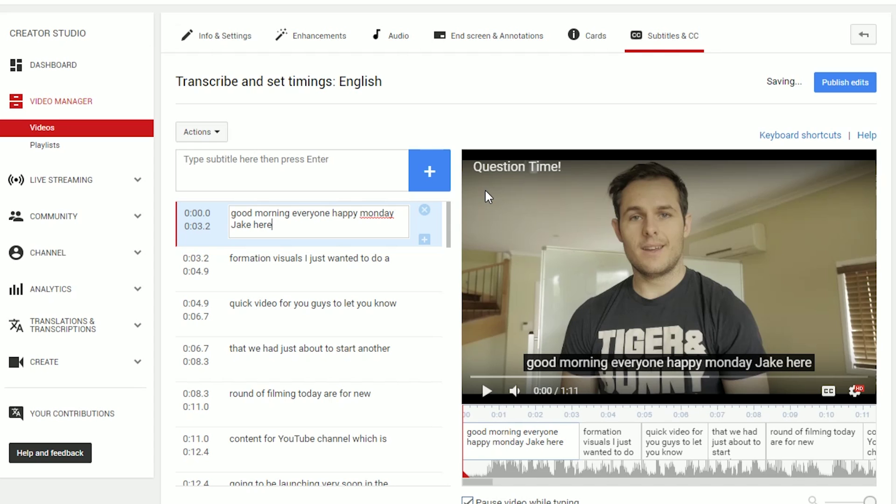
Review the remaining caption lines of the English transcript for wording errors.
click(304, 258)
click(307, 304)
click(330, 348)
key(Tab)
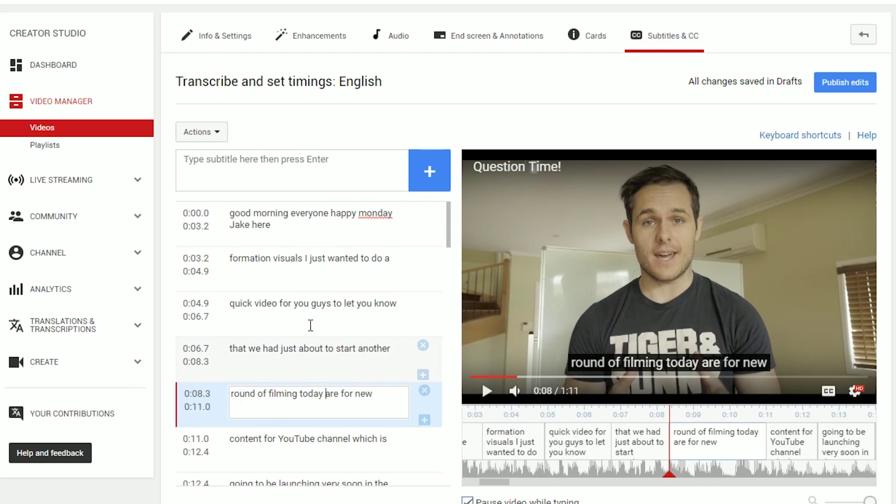
scroll(327, 350, down, 5)
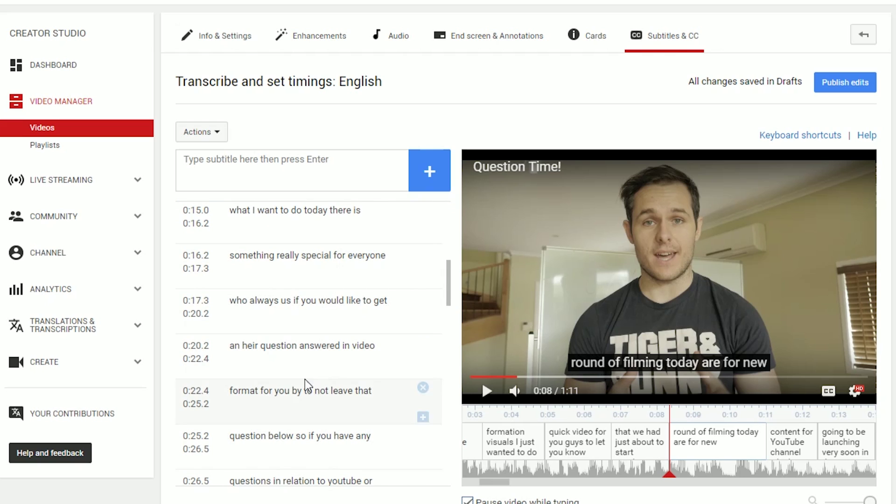
scroll(308, 398, down, 10)
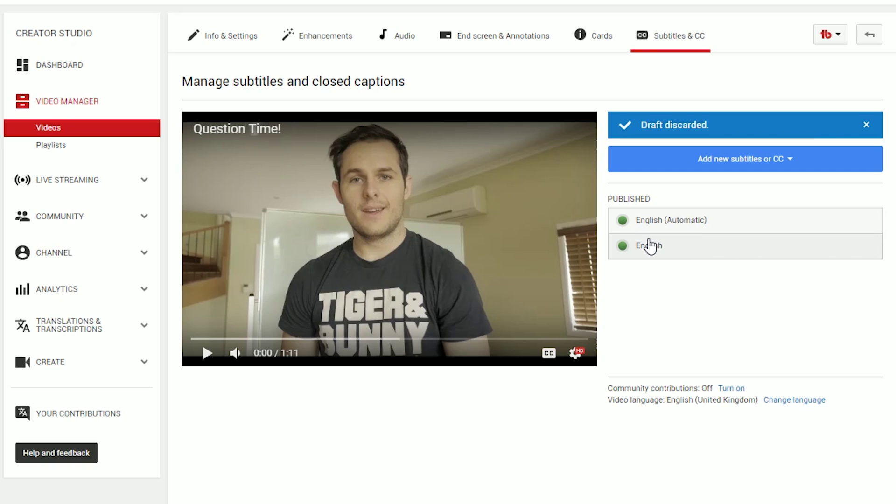
Unpublish the English (Automatic) subtitles and discard the remaining draft.
click(740, 219)
click(217, 133)
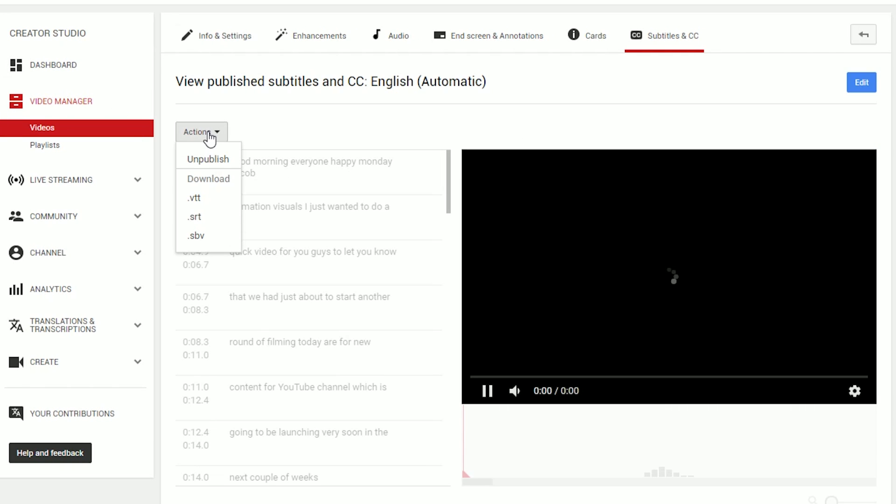
click(217, 163)
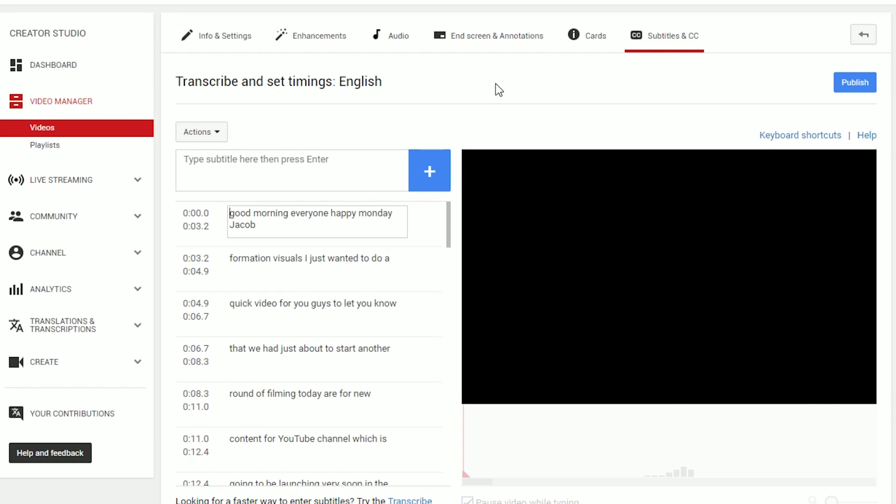
click(207, 132)
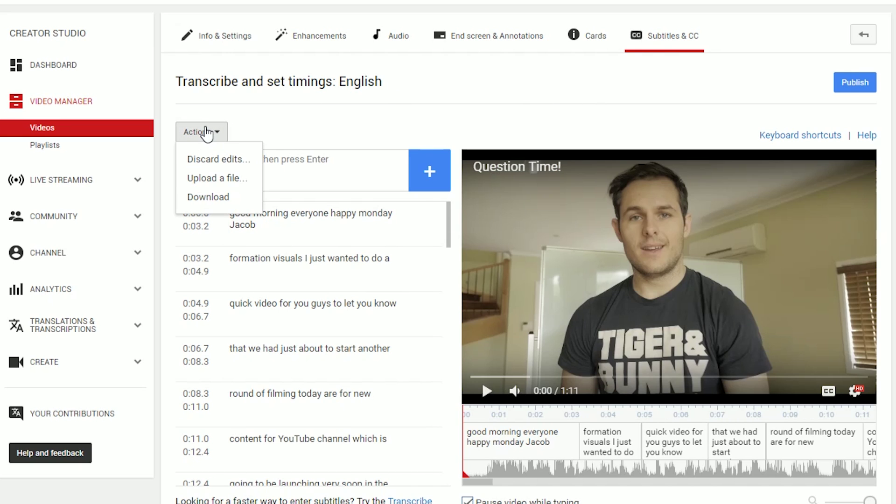
click(218, 160)
click(613, 354)
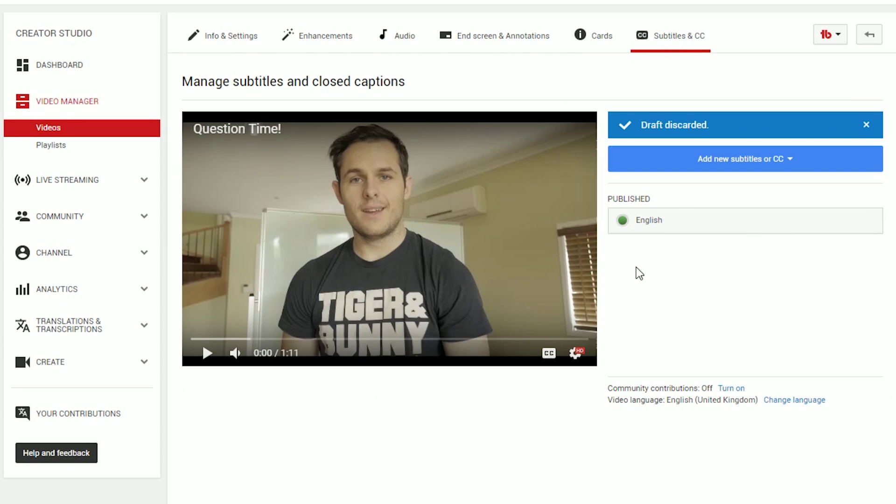
Turn on the preview captions and open the published English subtitles' available actions for downloading.
click(547, 355)
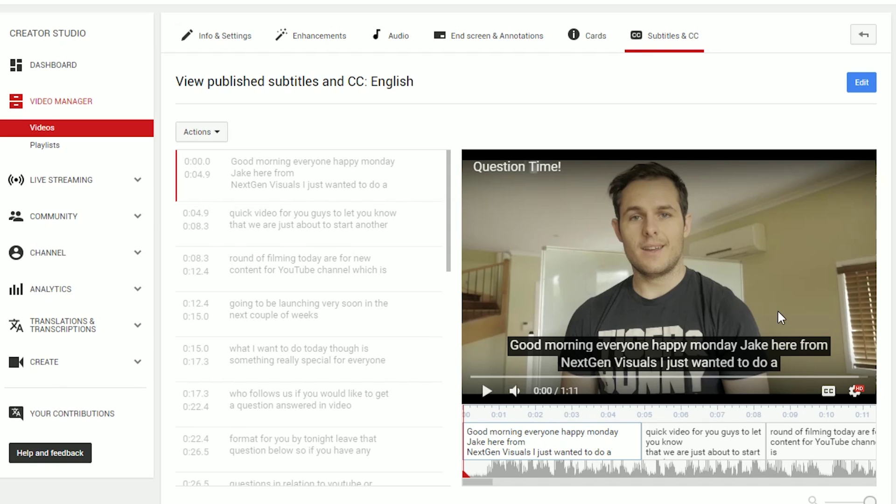
click(213, 135)
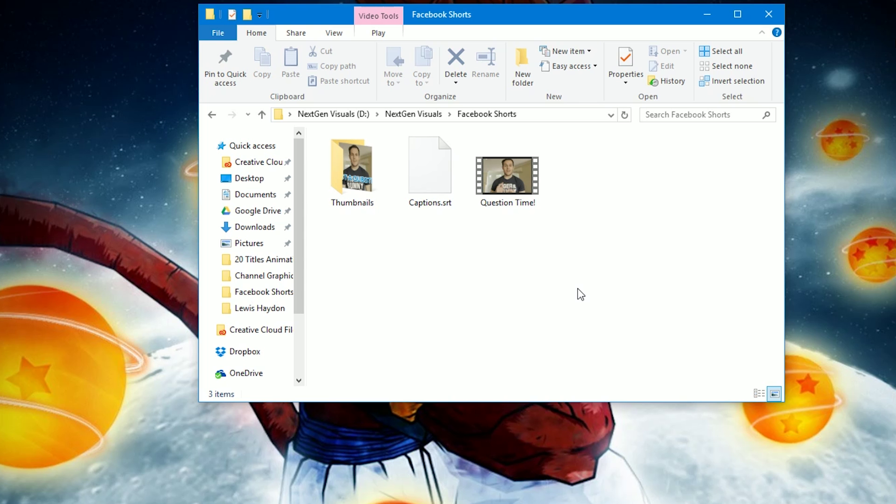
In File Explorer, rename Captions.srt in the Facebook Shorts folder to Captions.en_US.srt.
click(428, 206)
click(427, 203)
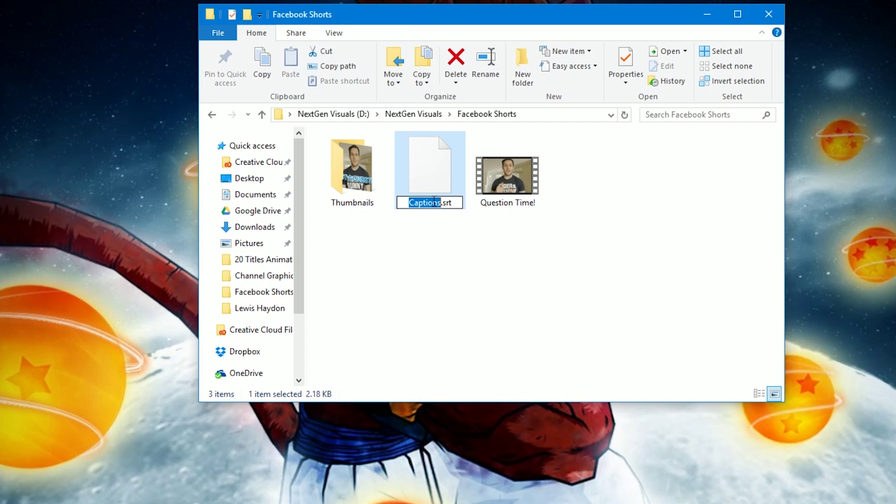
key(End)
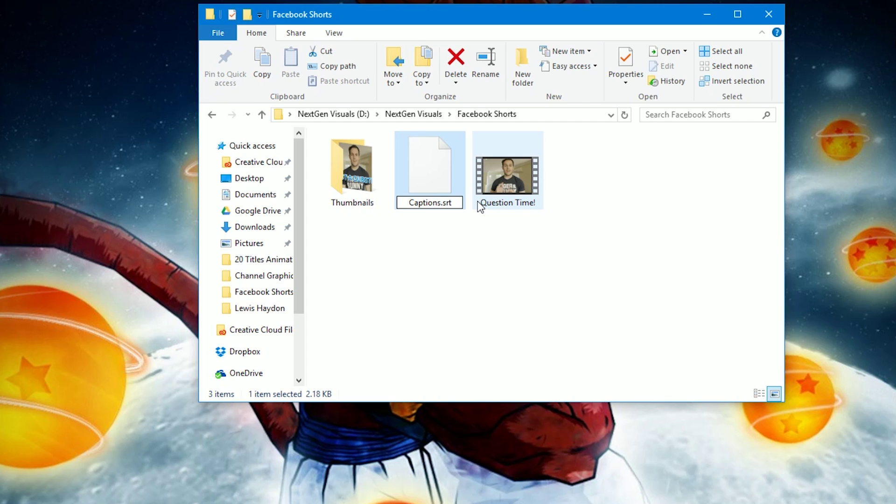
text(.en_US.)
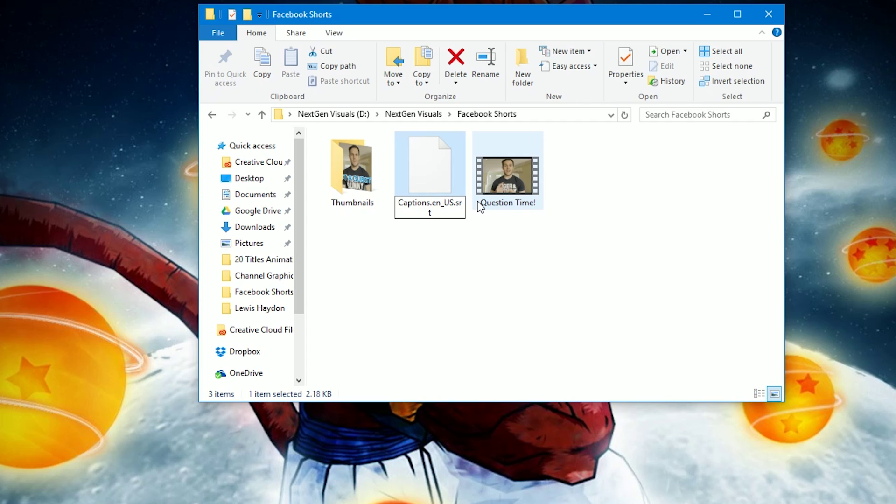
key(Return)
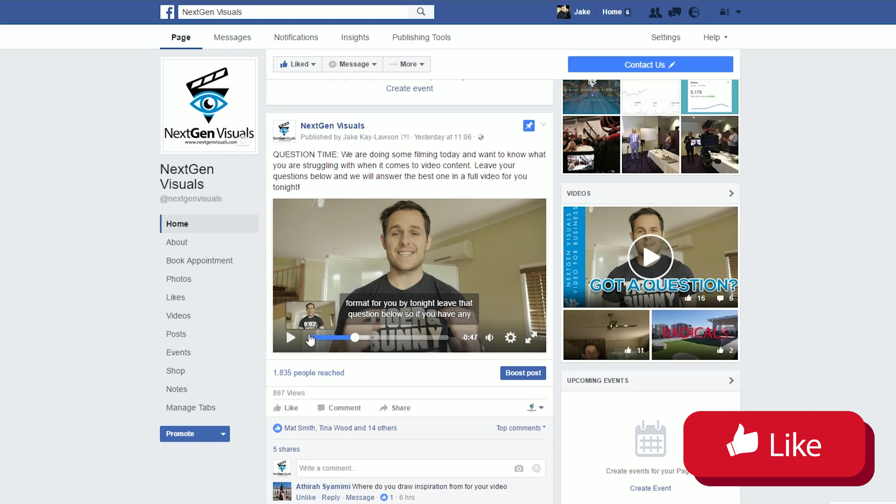
On the NextGen Visuals Facebook page, start a new video post and upload the question video file.
click(481, 332)
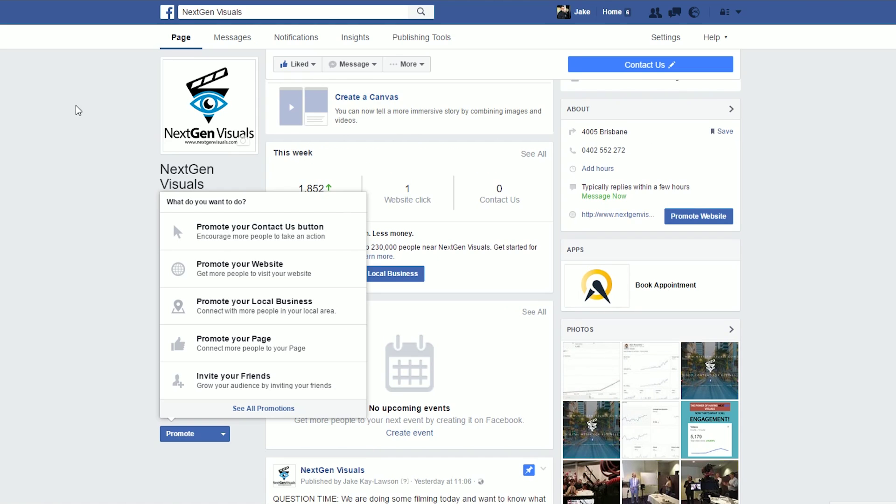
scroll(333, 142, up, 5)
click(322, 140)
double_click(101, 45)
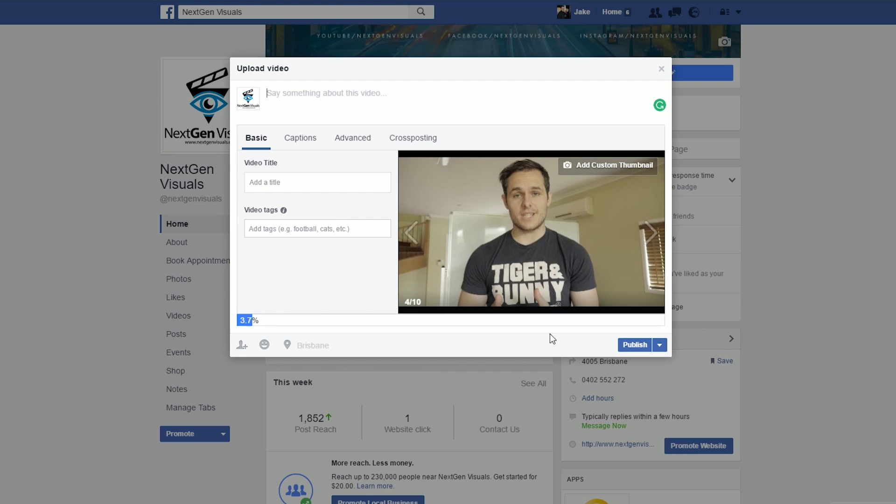
Attach video.en_US.srt as the video's captions and set the default caption language to English (US): en_US.
click(296, 148)
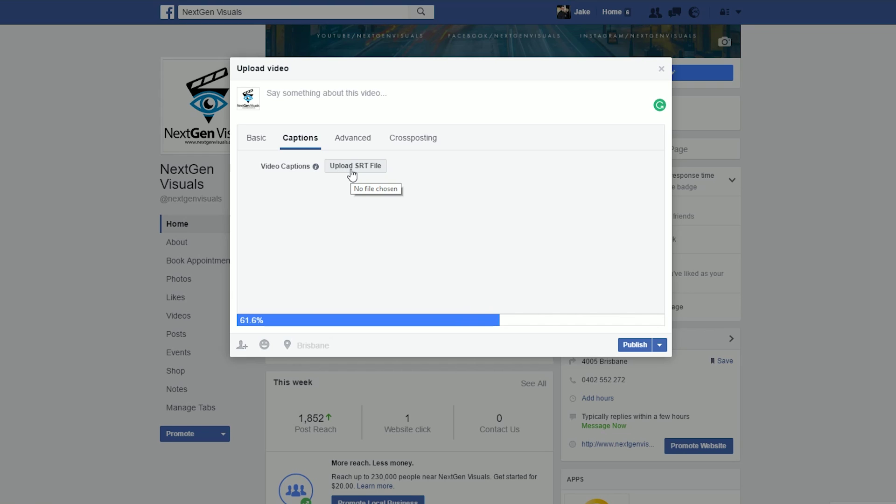
click(352, 170)
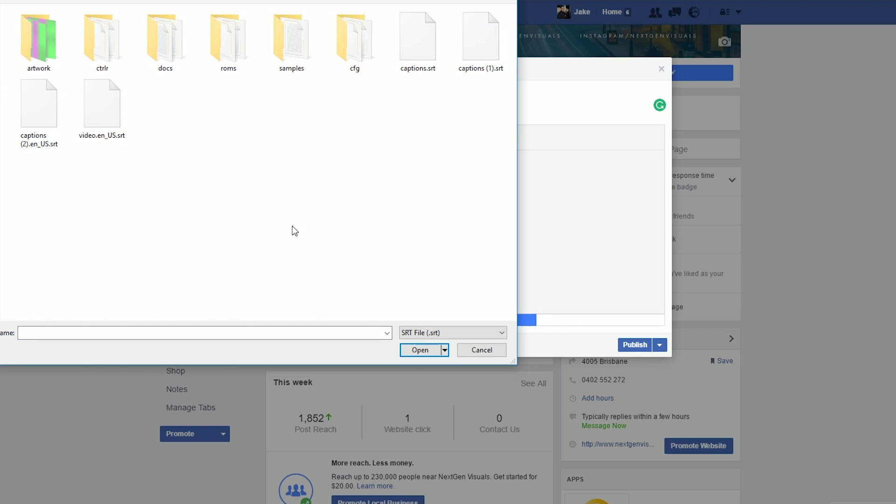
double_click(100, 107)
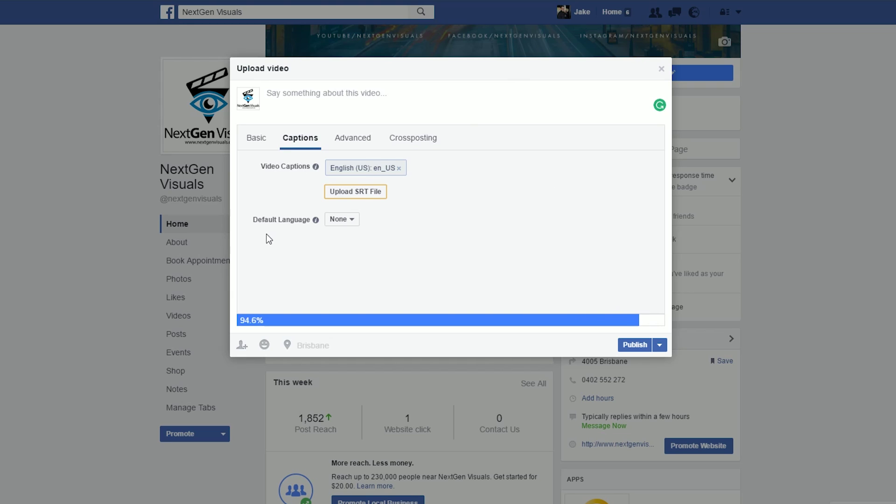
click(344, 219)
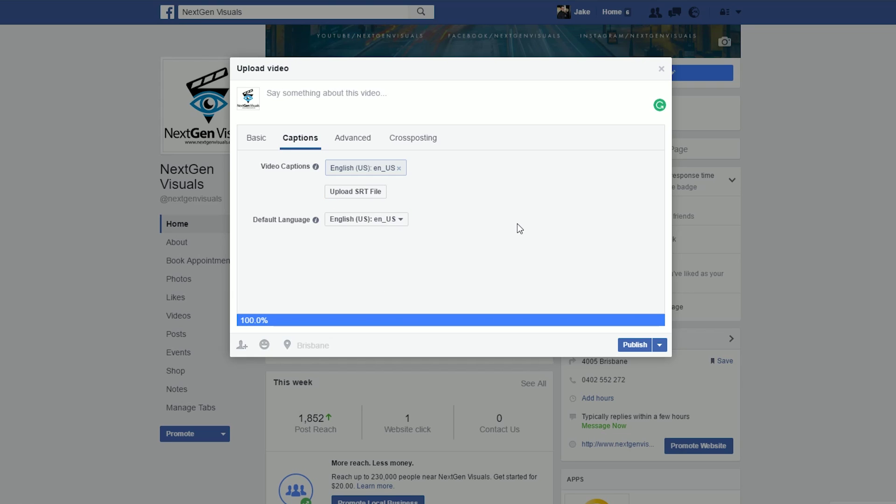
click(252, 136)
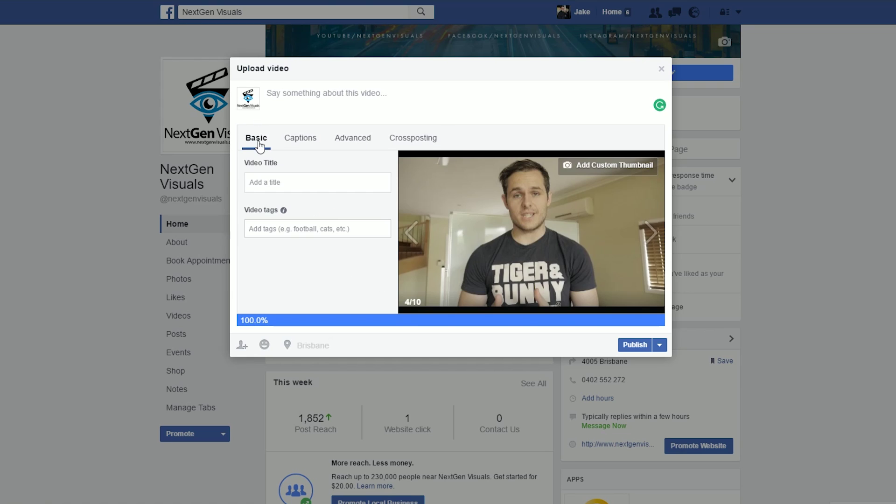
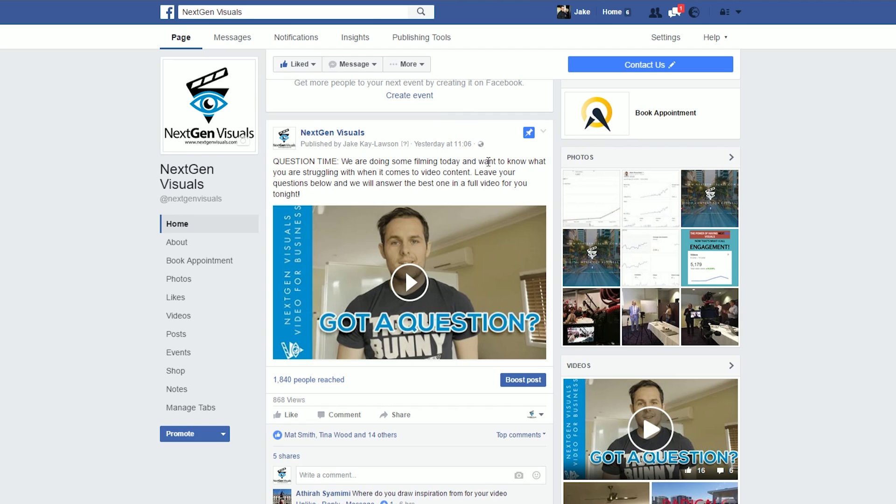
Open the pinned QUESTION TIME video post for editing and remove its English (US): en_US captions.
click(541, 133)
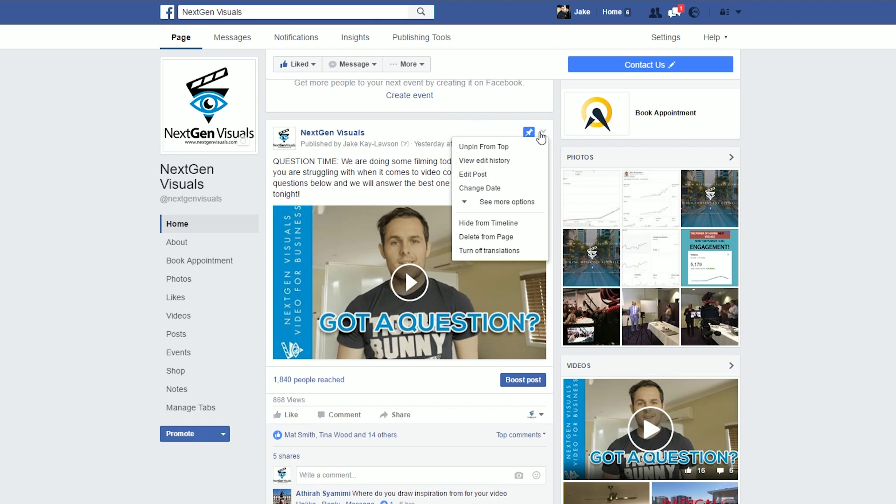
click(473, 174)
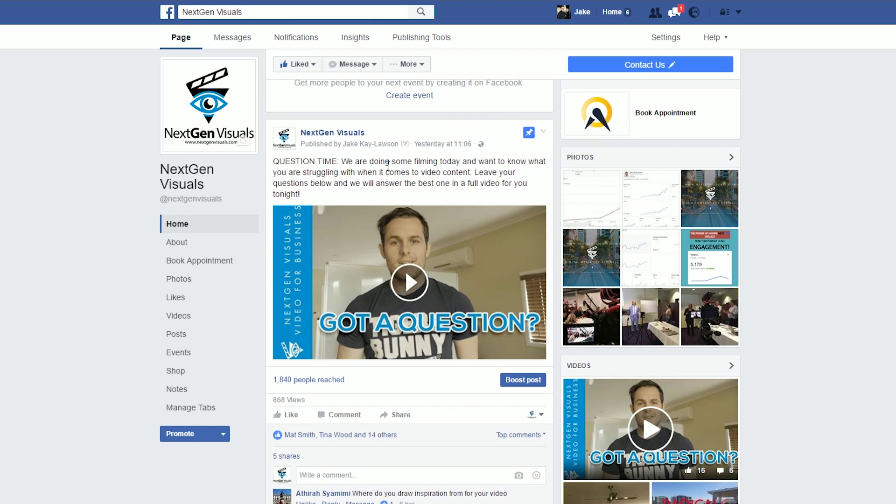
click(545, 134)
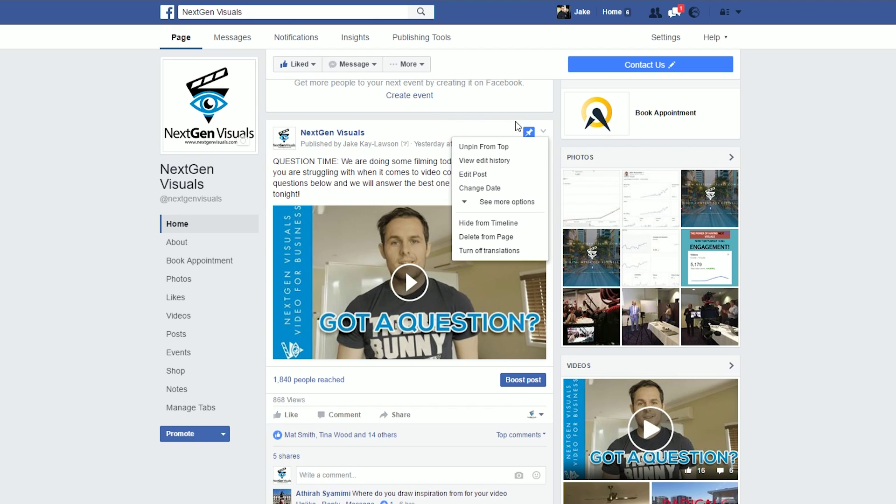
click(474, 174)
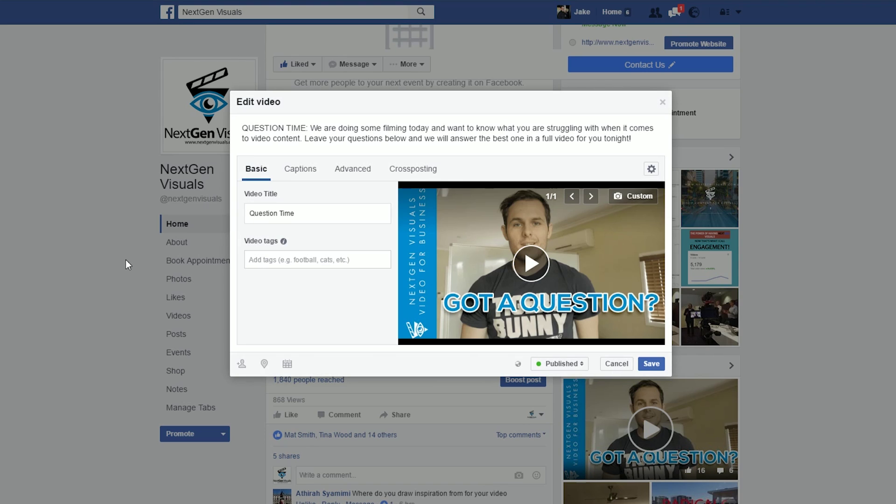
click(280, 179)
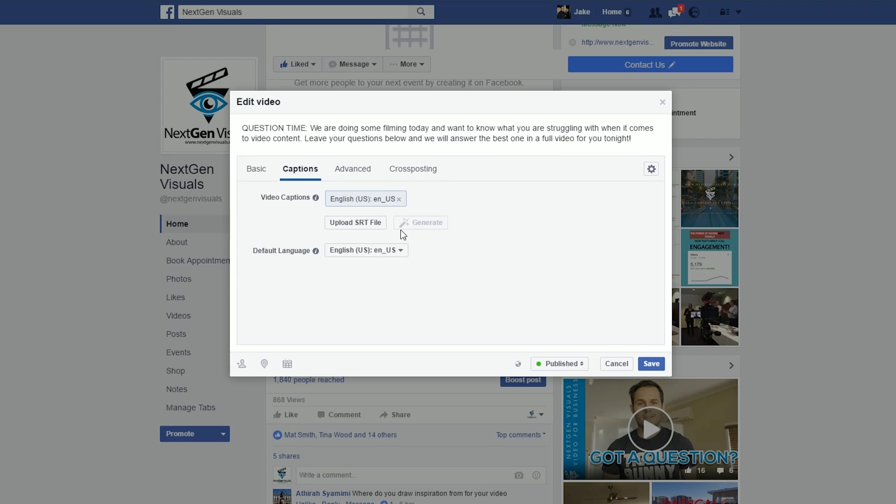
mouse_move(437, 224)
click(400, 199)
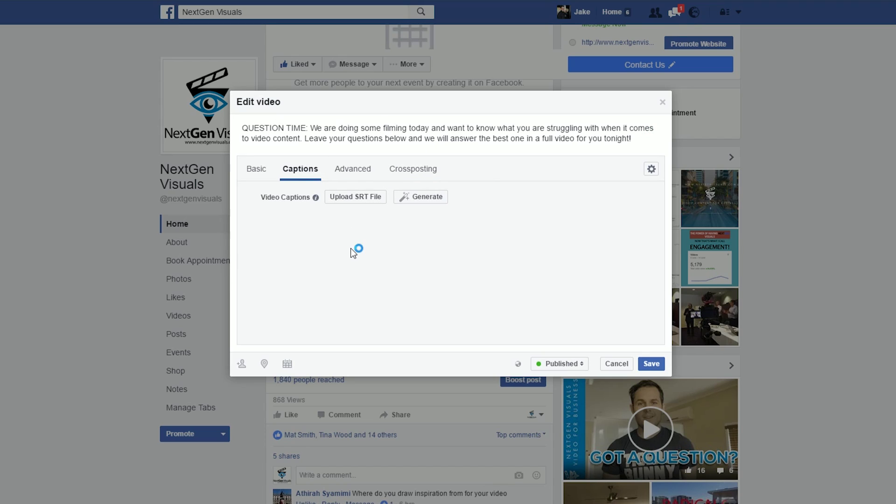
Generate automatic captions for the video and examine the wording and timings of the individual caption lines.
click(413, 197)
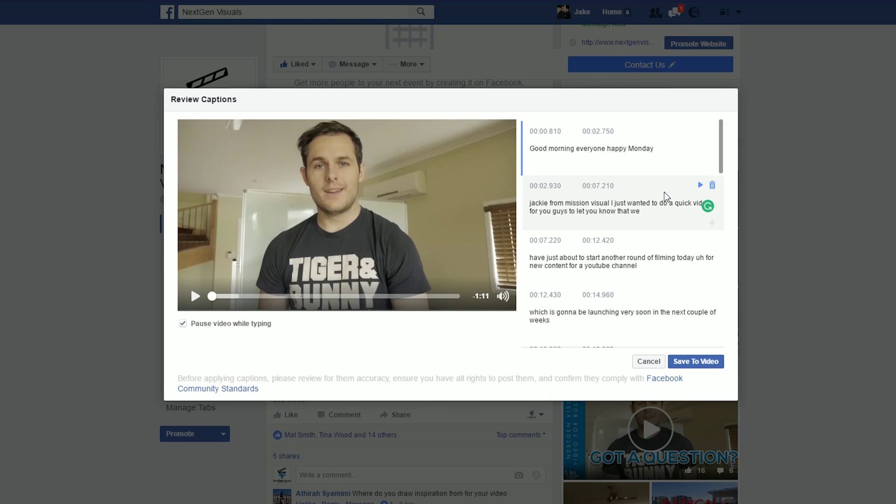
click(529, 203)
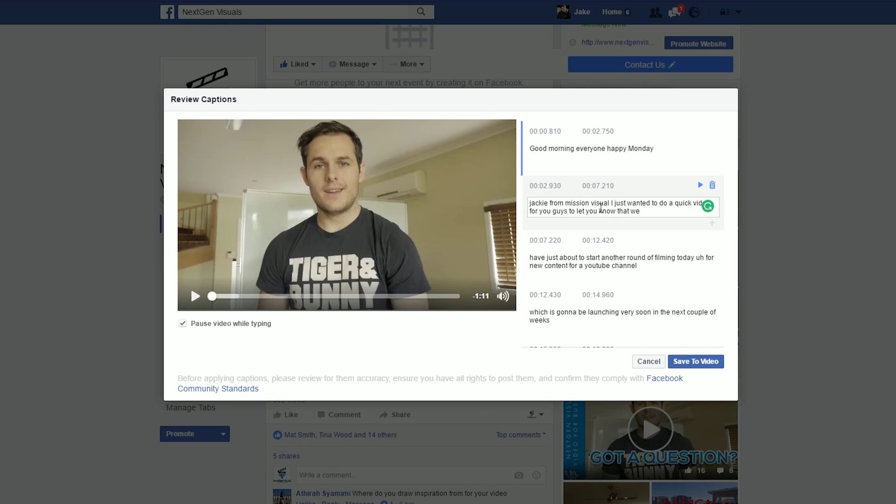
click(613, 253)
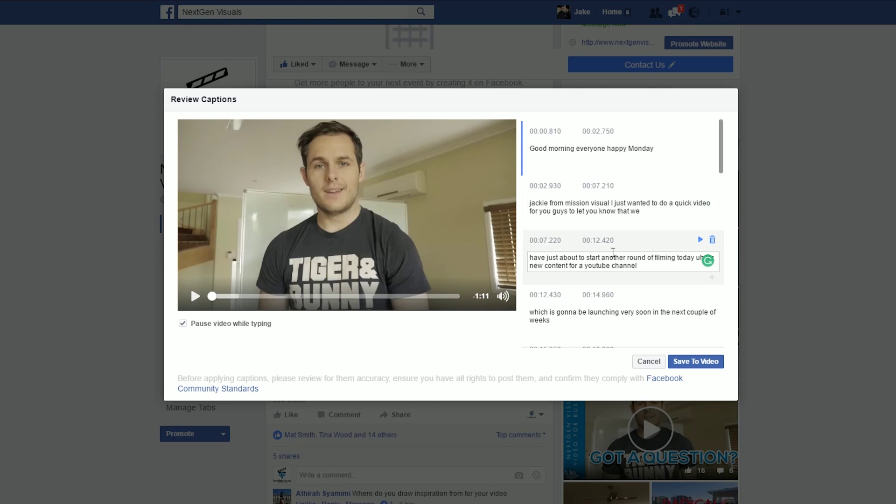
click(615, 245)
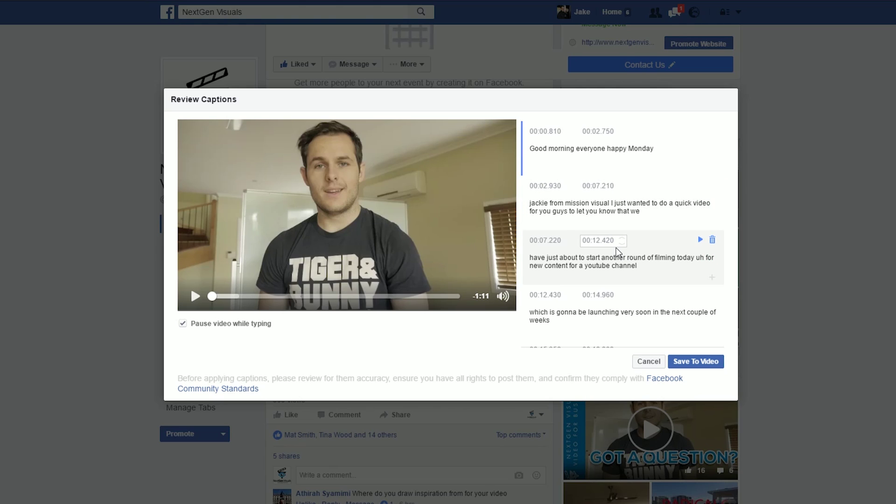
click(593, 148)
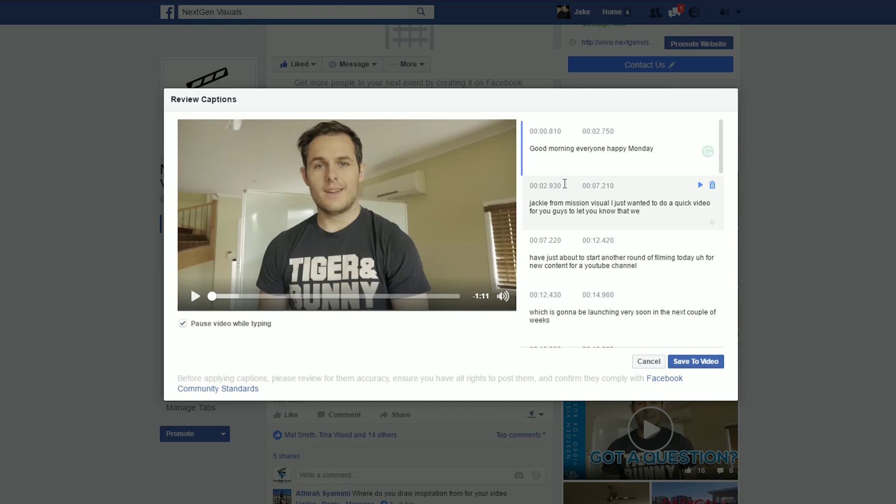
click(576, 214)
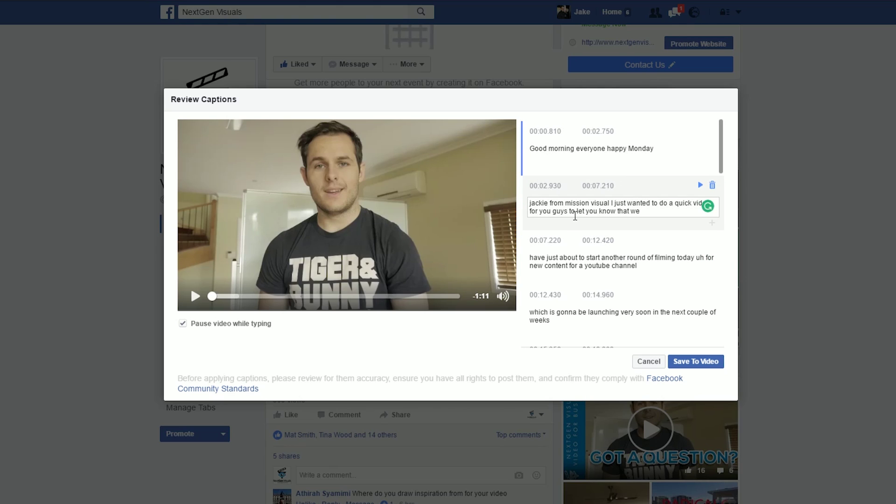
click(620, 255)
click(611, 205)
scroll(613, 196, down, 10)
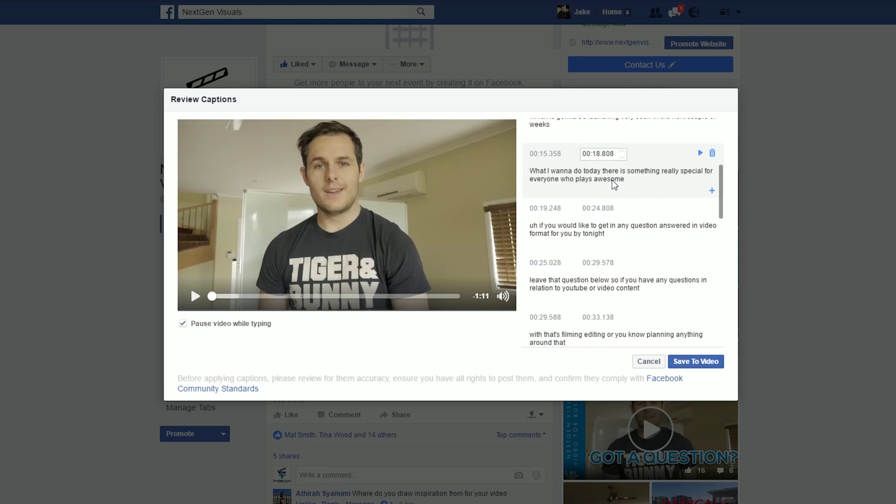
scroll(613, 181, down, 5)
scroll(610, 286, up, 15)
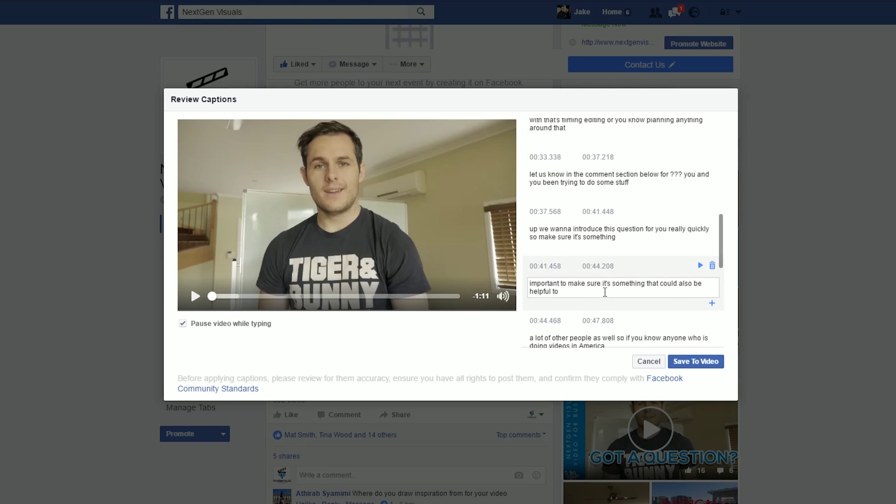
scroll(605, 292, up, 1)
click(603, 267)
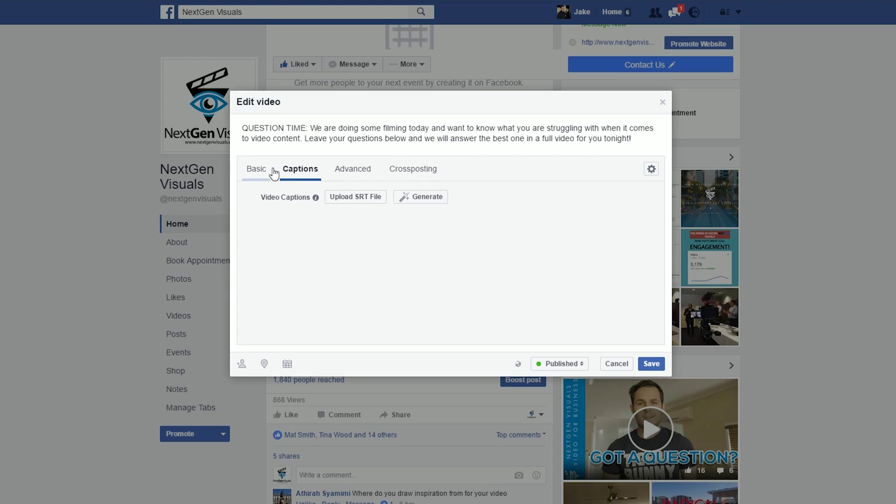
Generate the automatic captions again, look through them to the last line, and leave the review without saving.
click(257, 171)
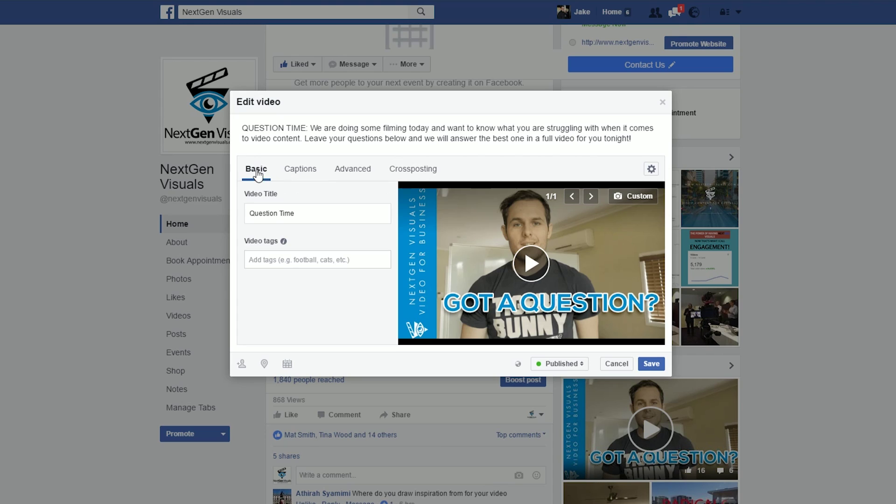
click(298, 173)
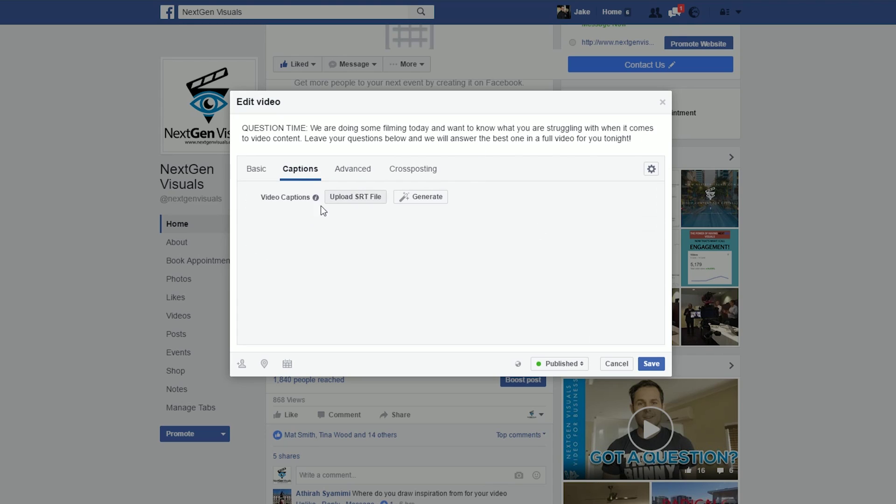
click(424, 202)
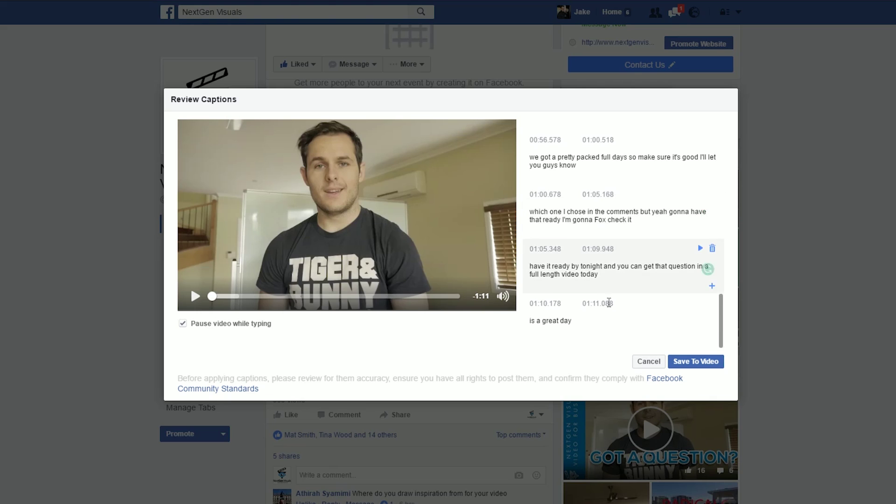
scroll(550, 140, down, 2)
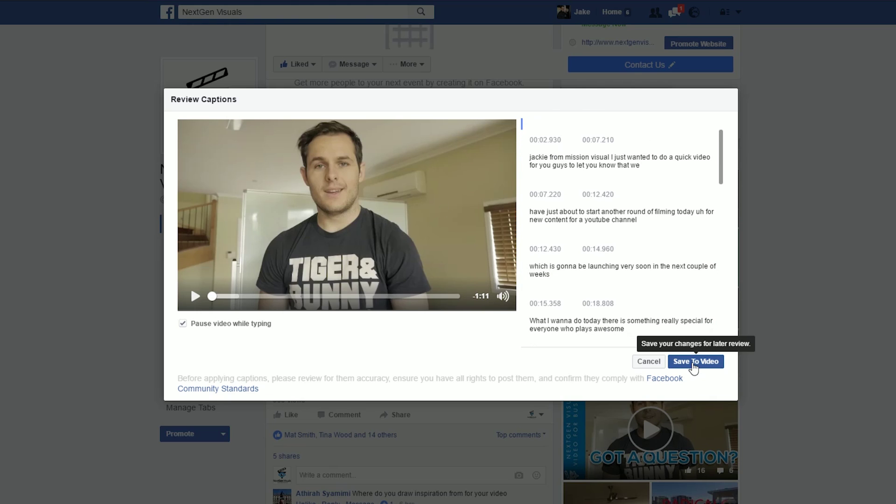
click(649, 362)
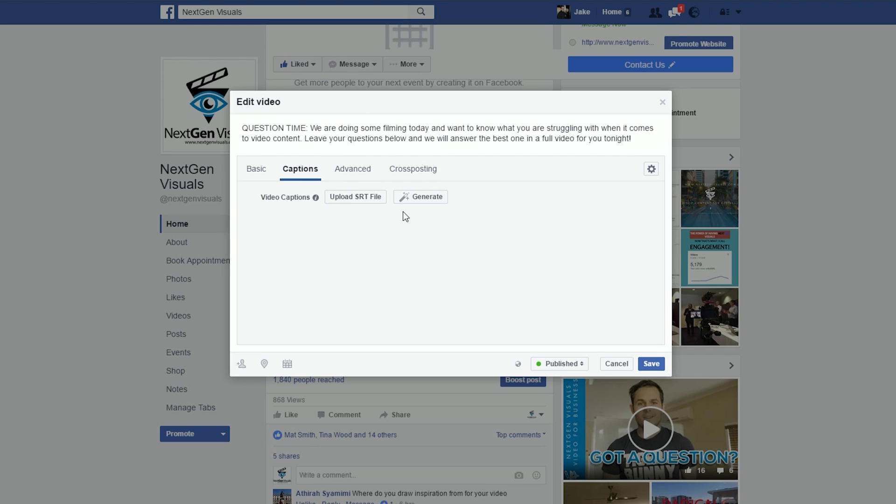